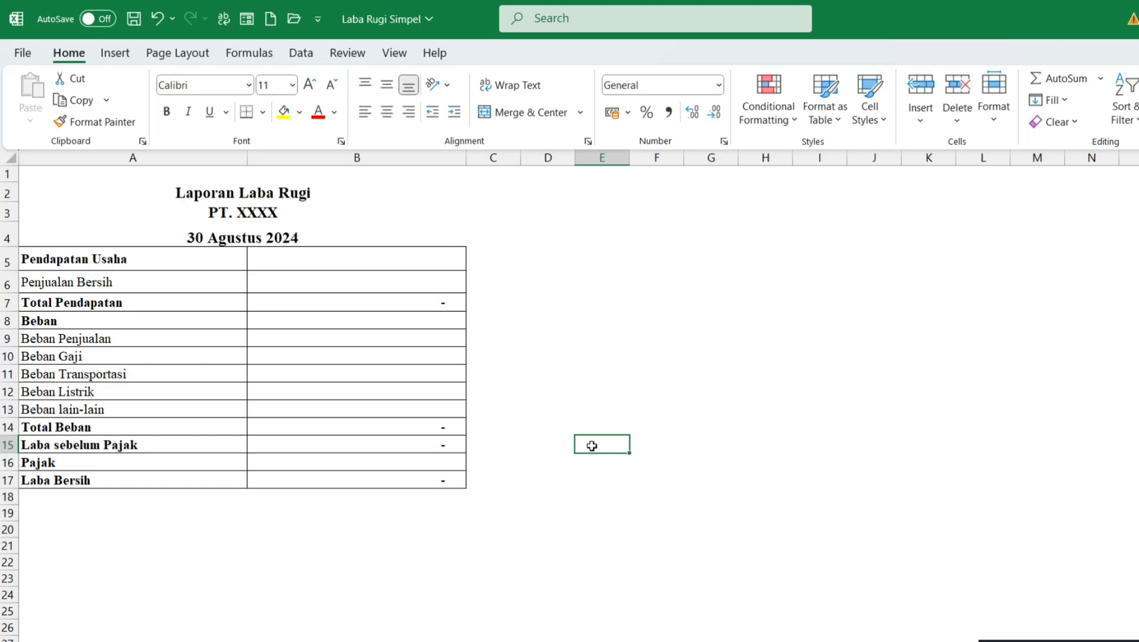
Step: Review the main sections of the income statement: Pendapatan Usaha, Beban and Pajak
left_click(188, 253)
left_click(592, 446)
left_click(188, 253)
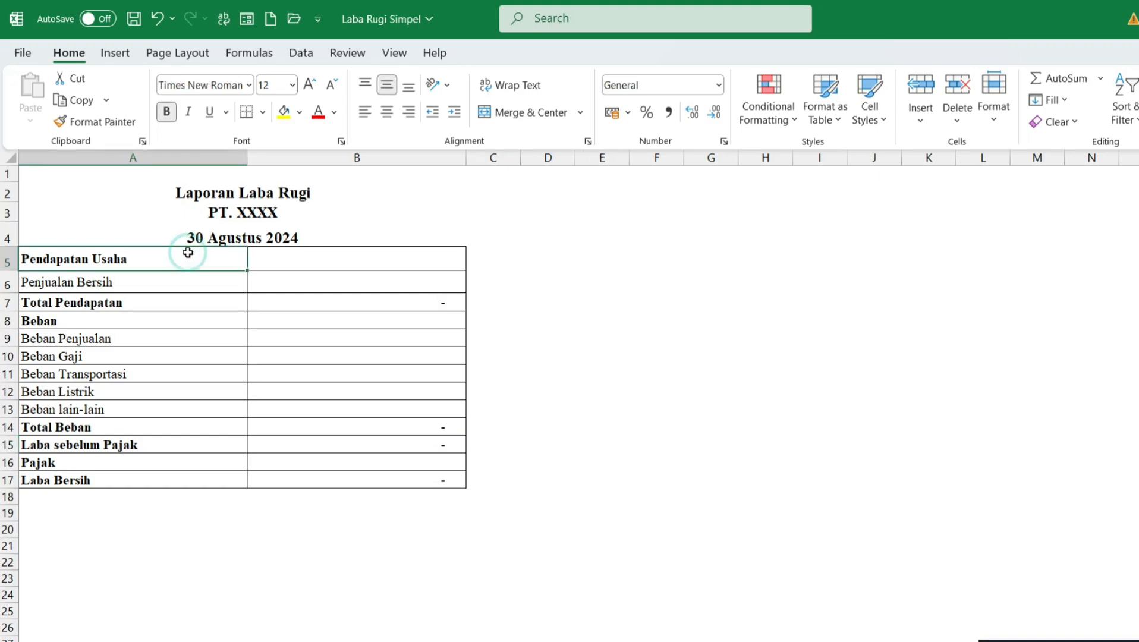
left_click(592, 446)
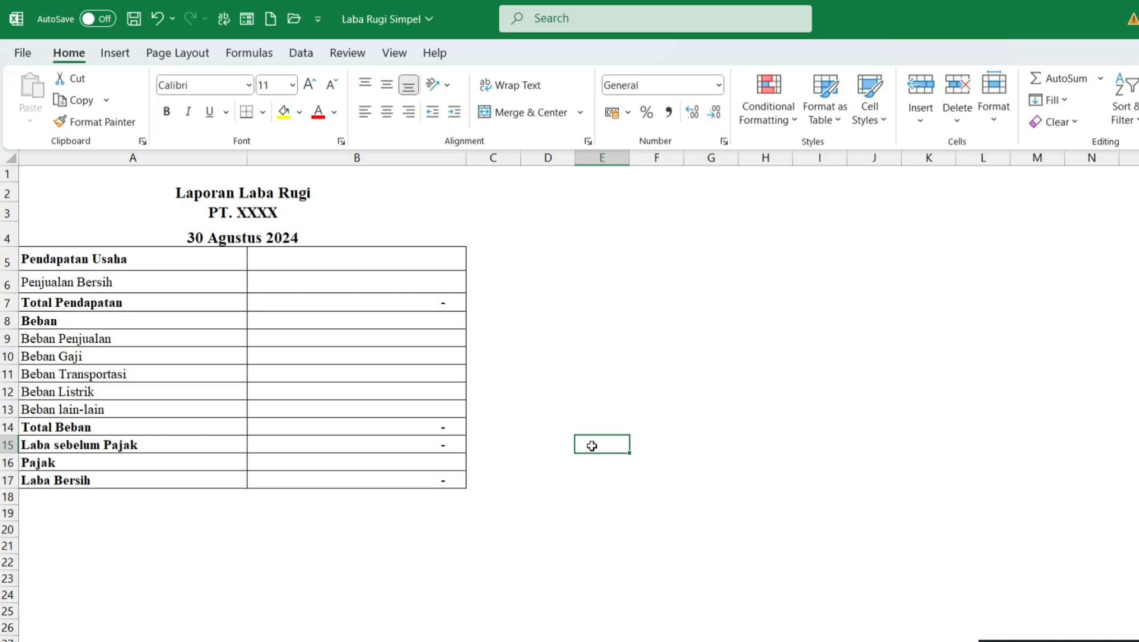
left_click(188, 252)
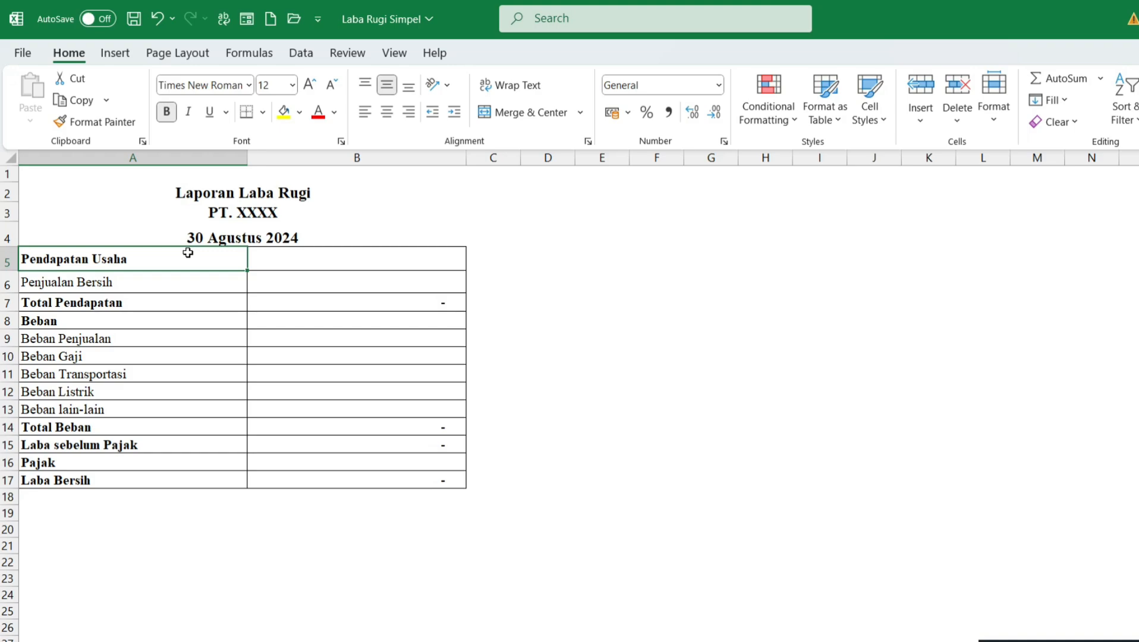
left_click(160, 318)
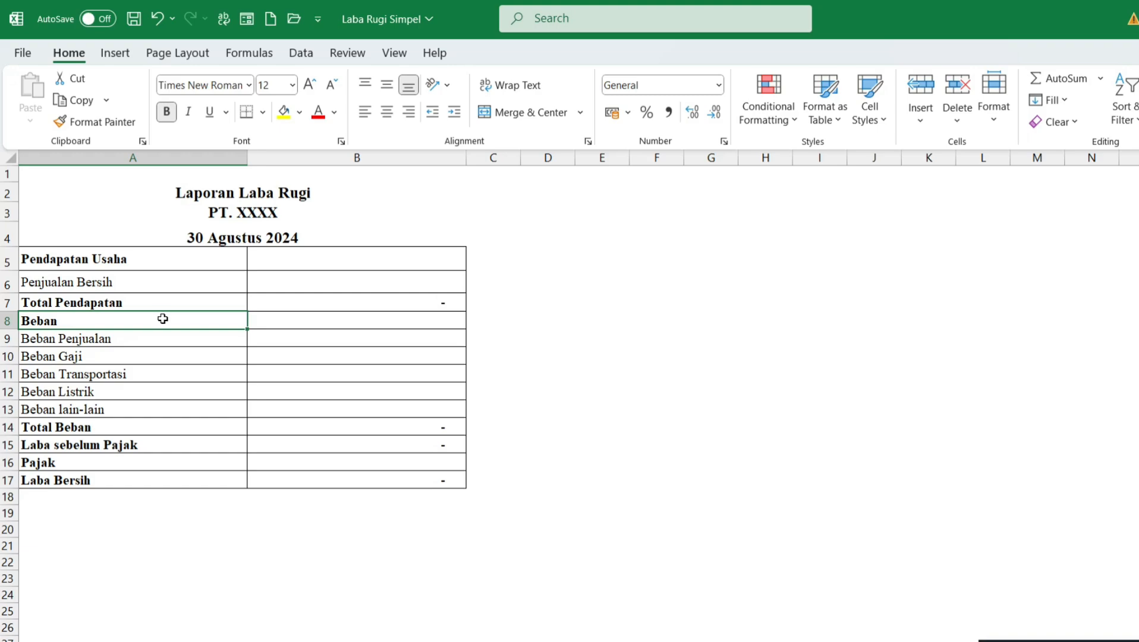
left_click(161, 457)
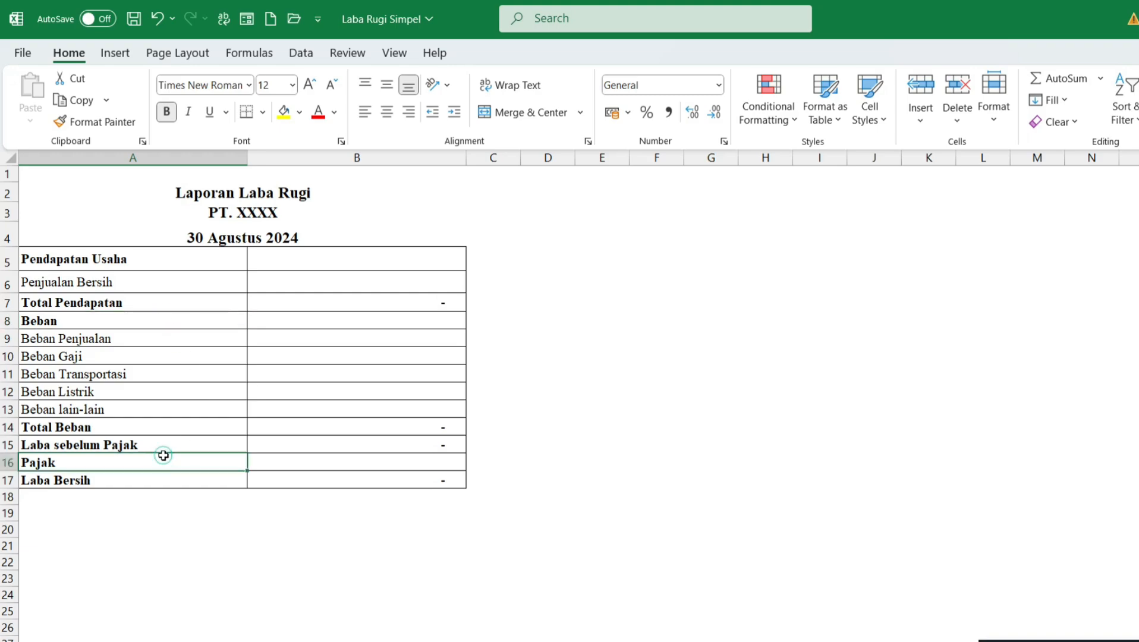
left_click(524, 412)
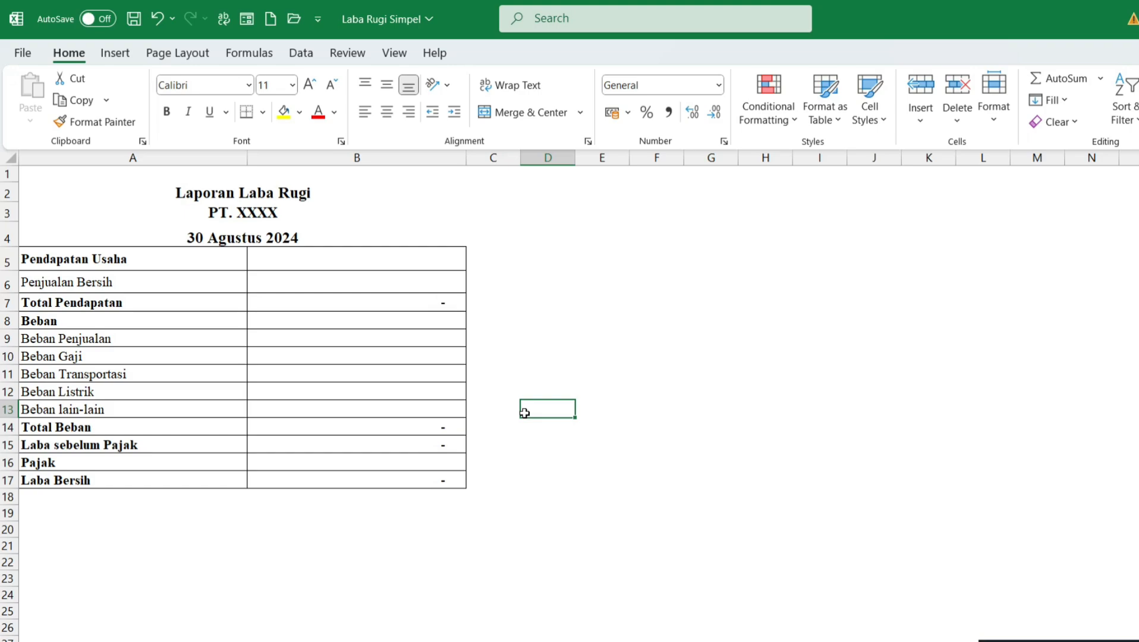
Step: Enter 50000000 as the Penjualan Bersih amount under Pendapatan Usaha
left_click(141, 262)
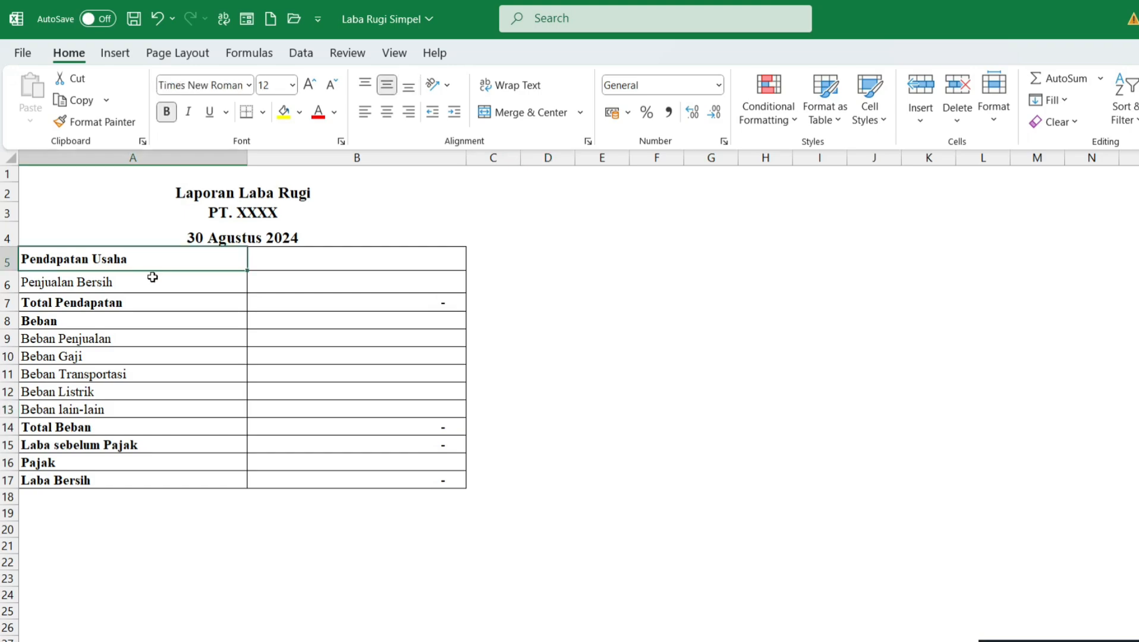
left_click(152, 277)
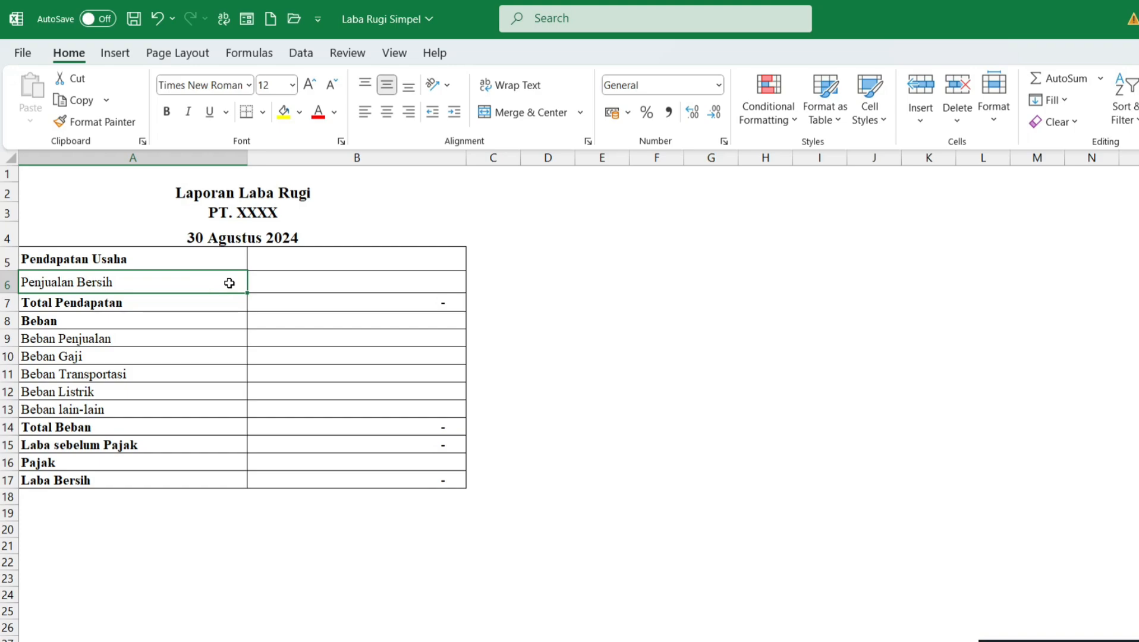
left_click(267, 285)
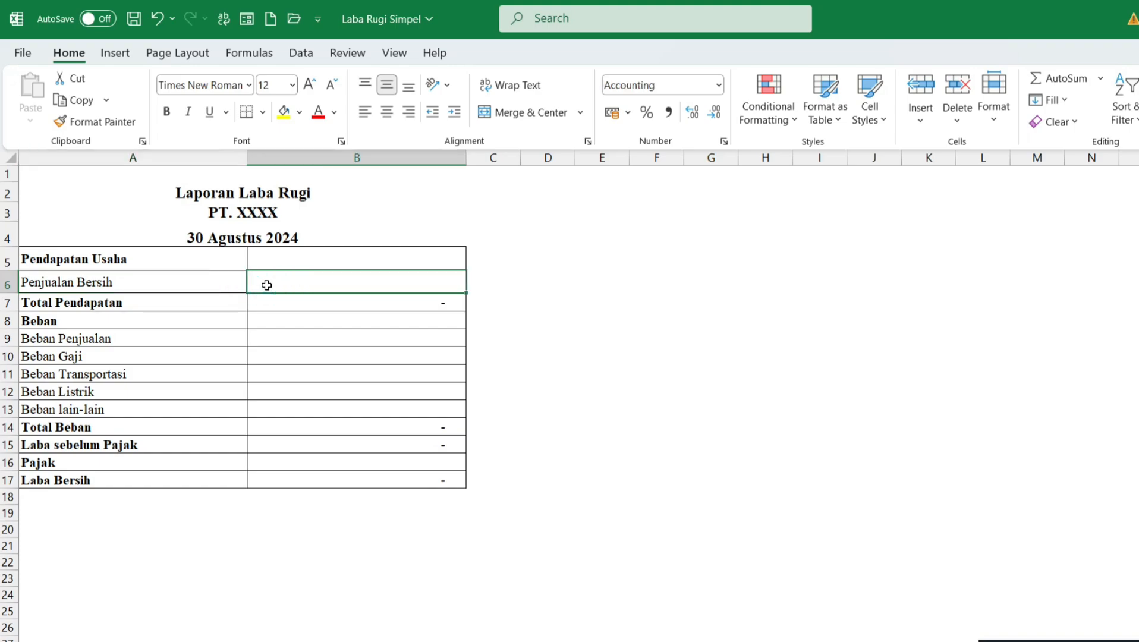
type("=")
key("BackSpace")
key("Escape")
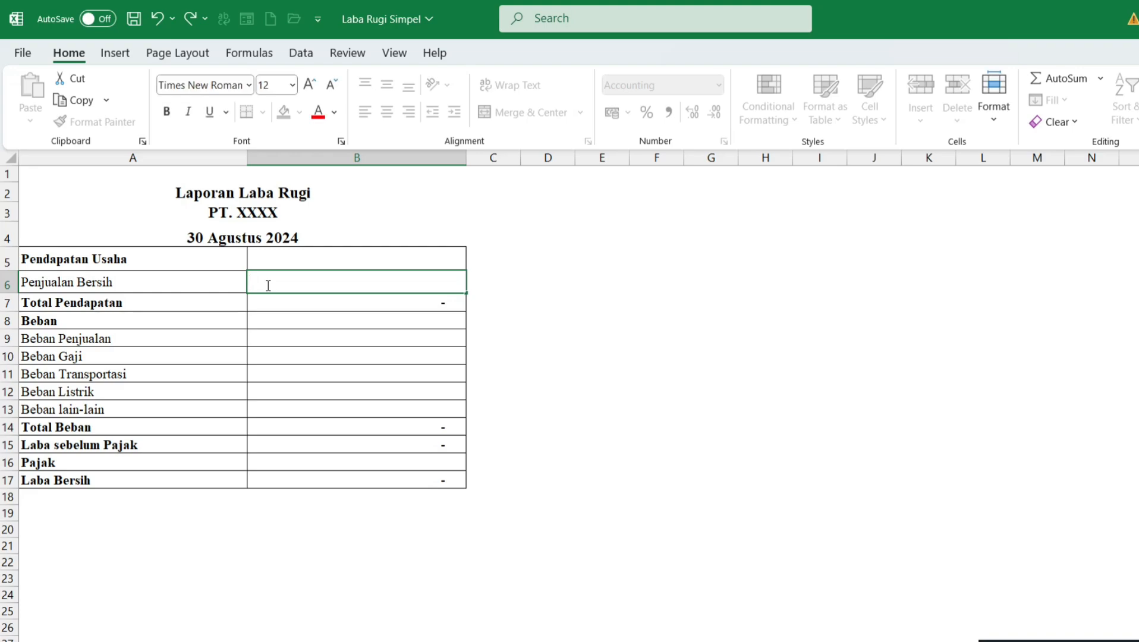
type("50.000.")
type("000,00")
key("Return")
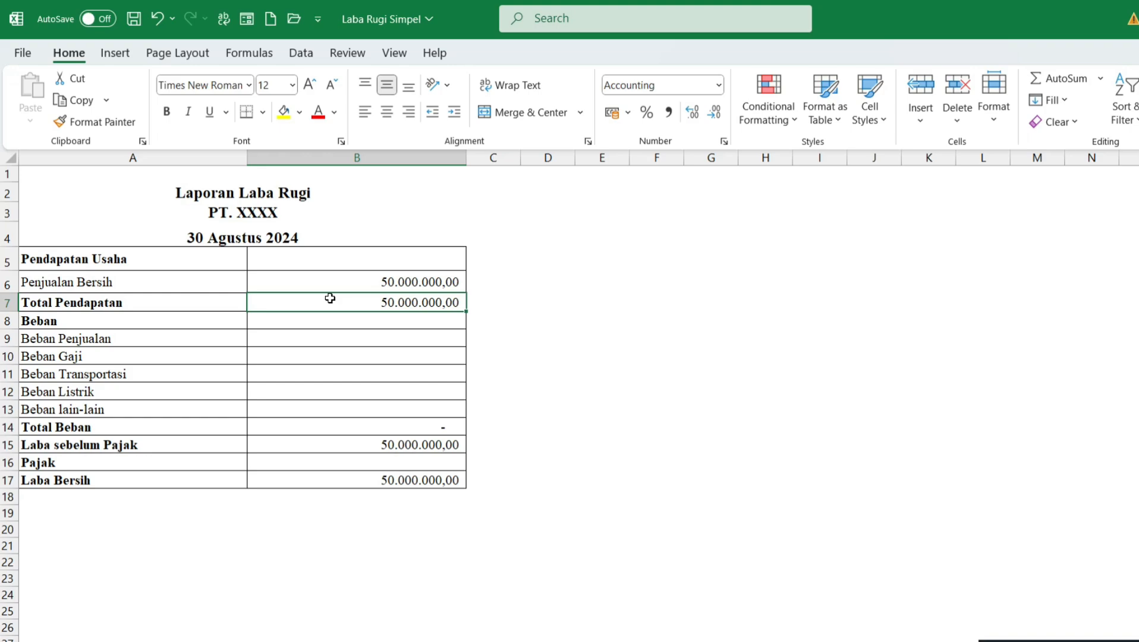
Step: Go through the expense items under Beban, from Beban Penjualan down to Beban lain-lain
left_click(189, 317)
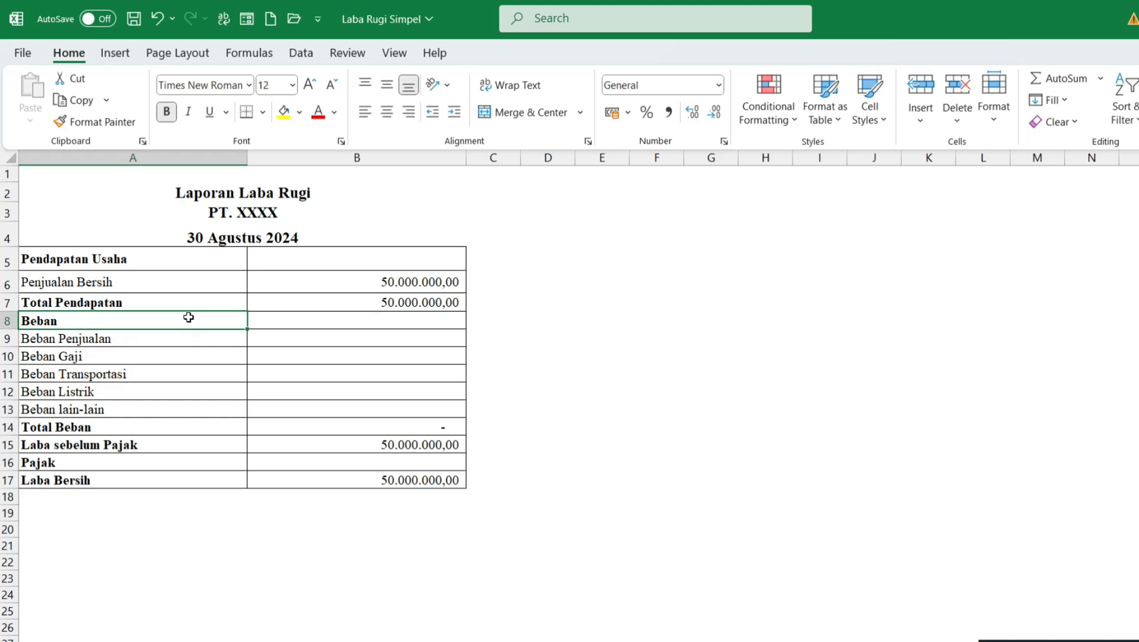
left_click(170, 340)
left_click(180, 362)
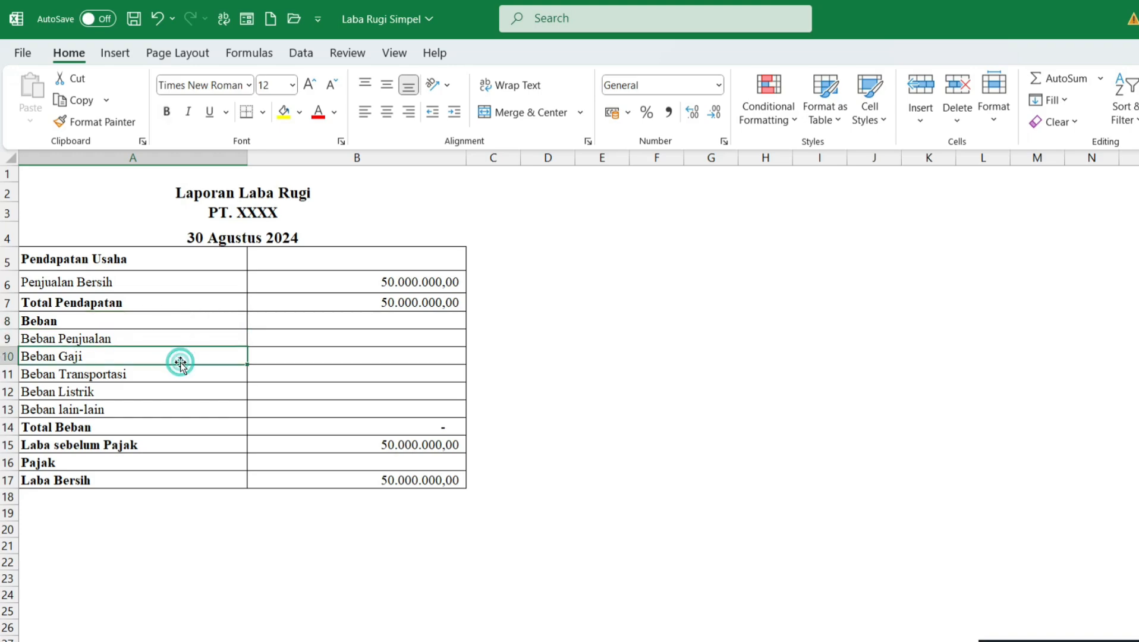
left_click(188, 376)
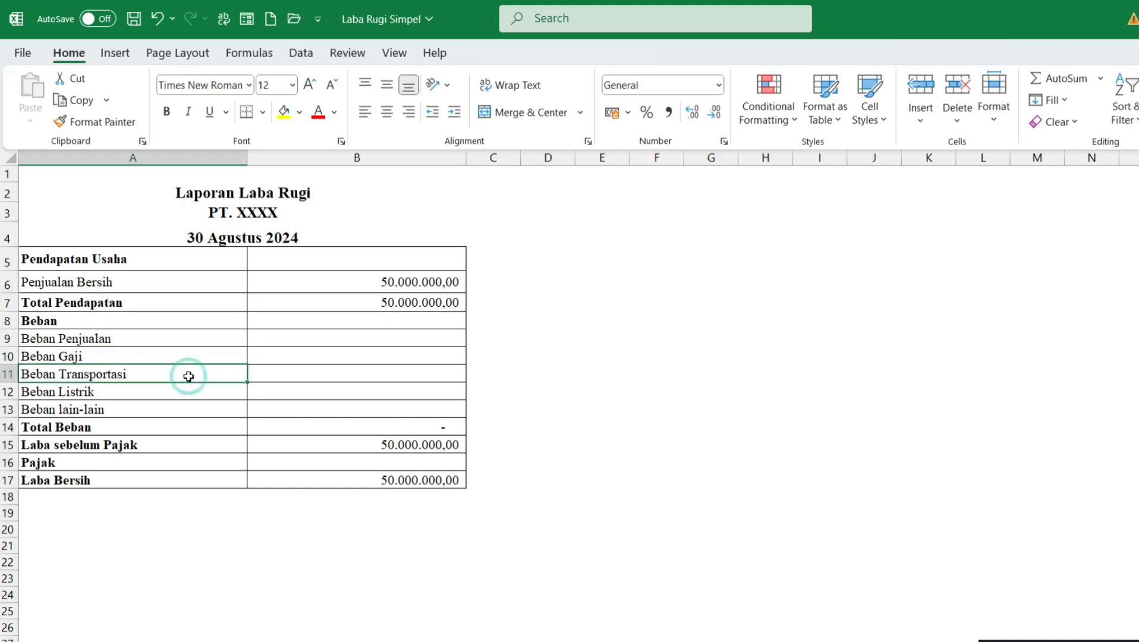
left_click(163, 391)
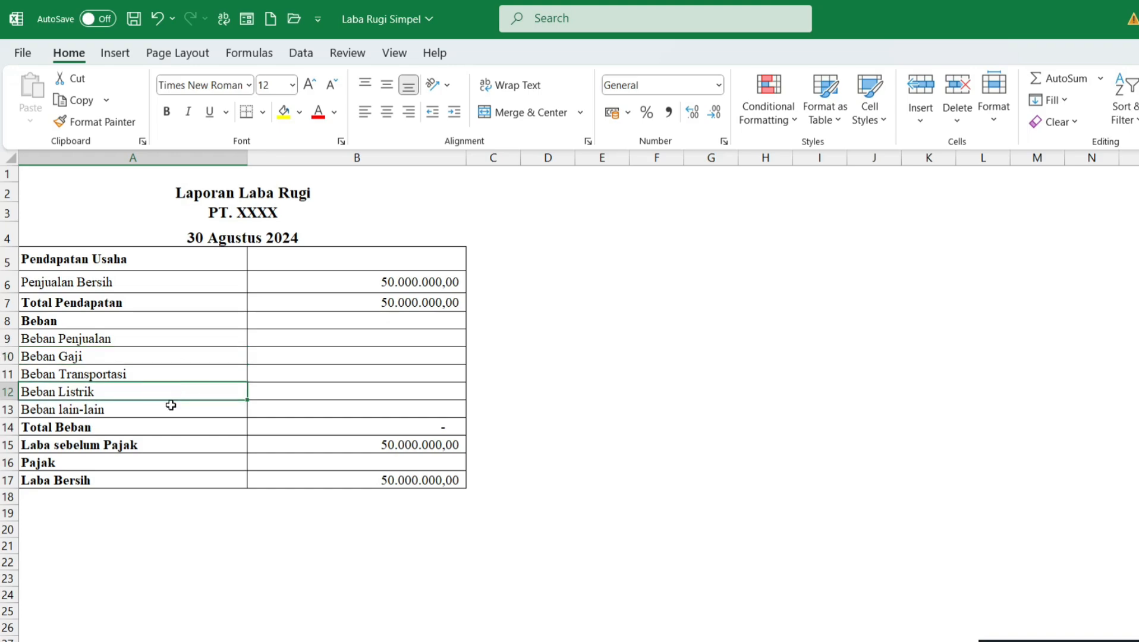
left_click(171, 405)
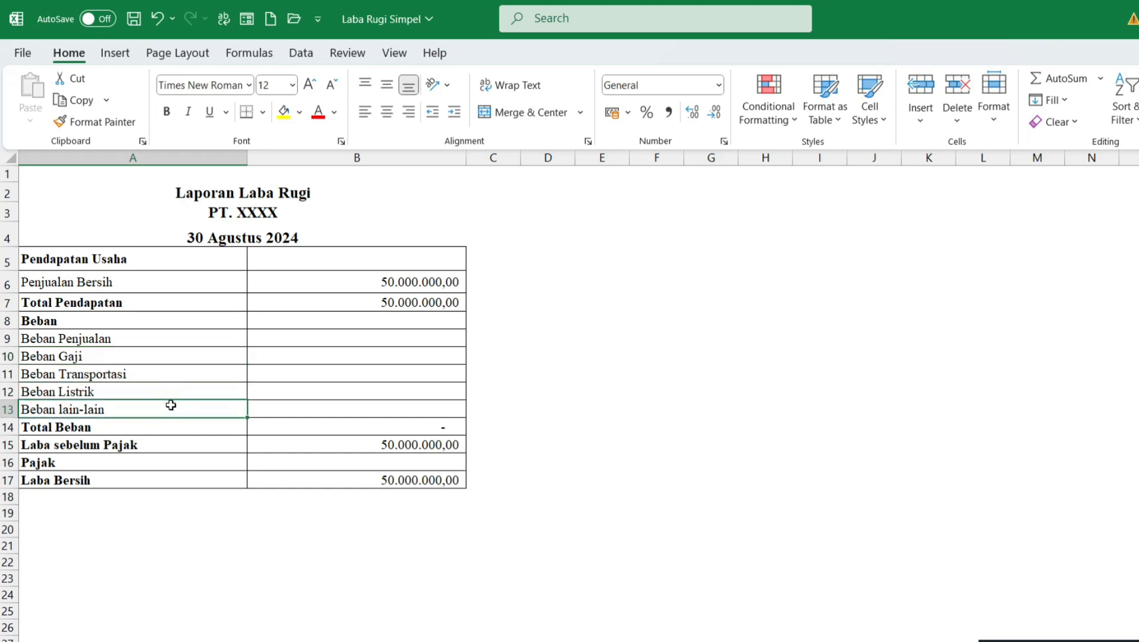
Step: Enter 10000000 as the Beban Penjualan amount
left_click(184, 334)
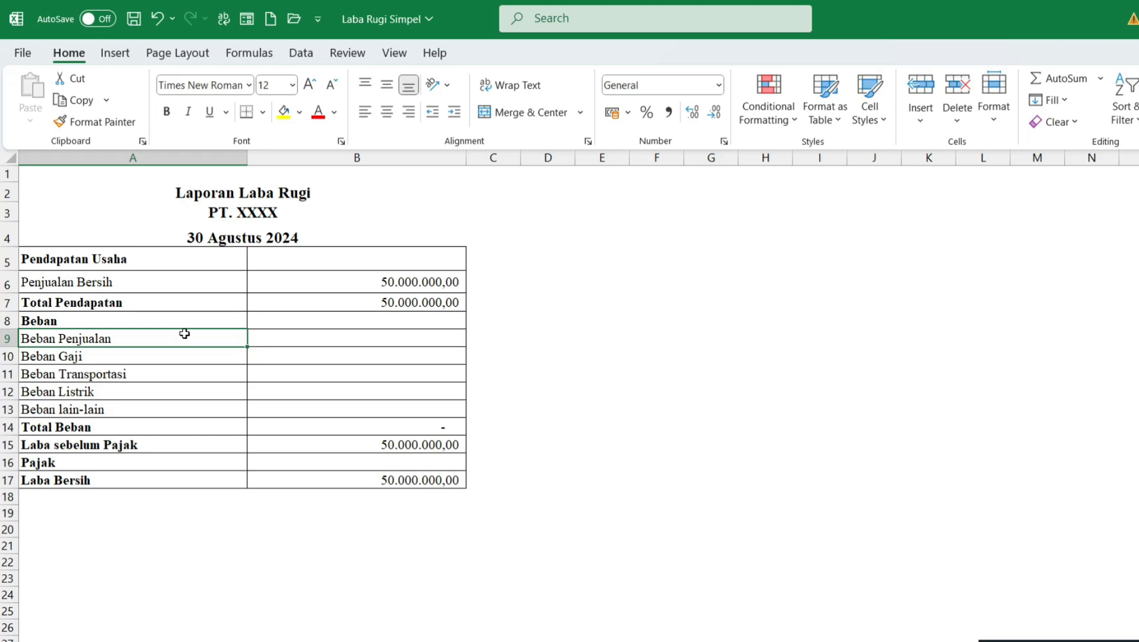
left_click(184, 334)
left_click(302, 337)
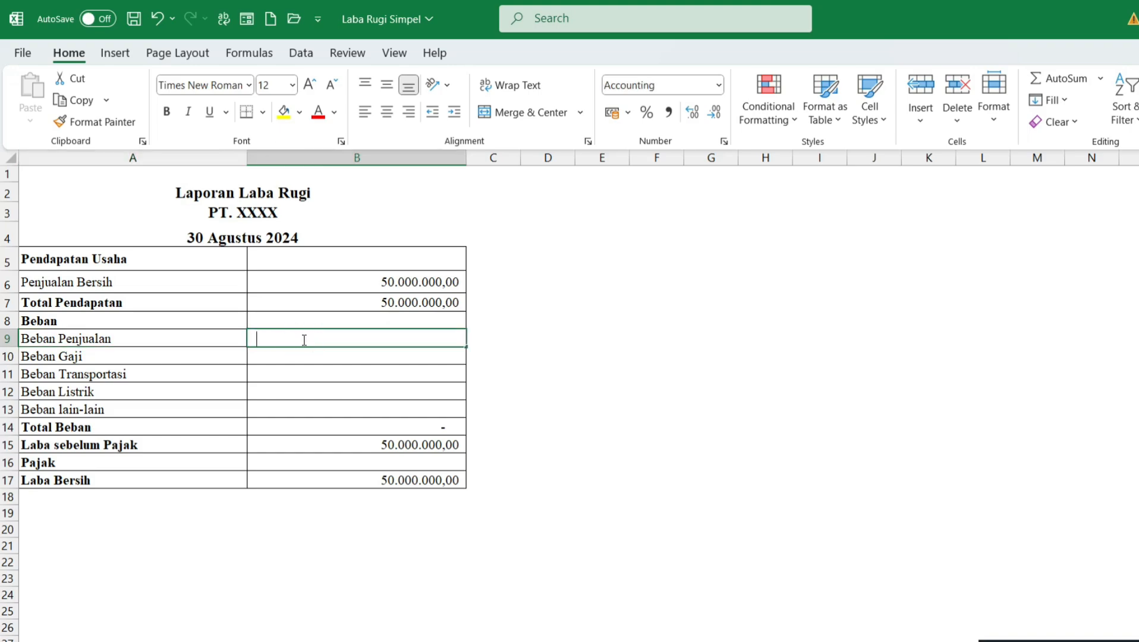
type("10000")
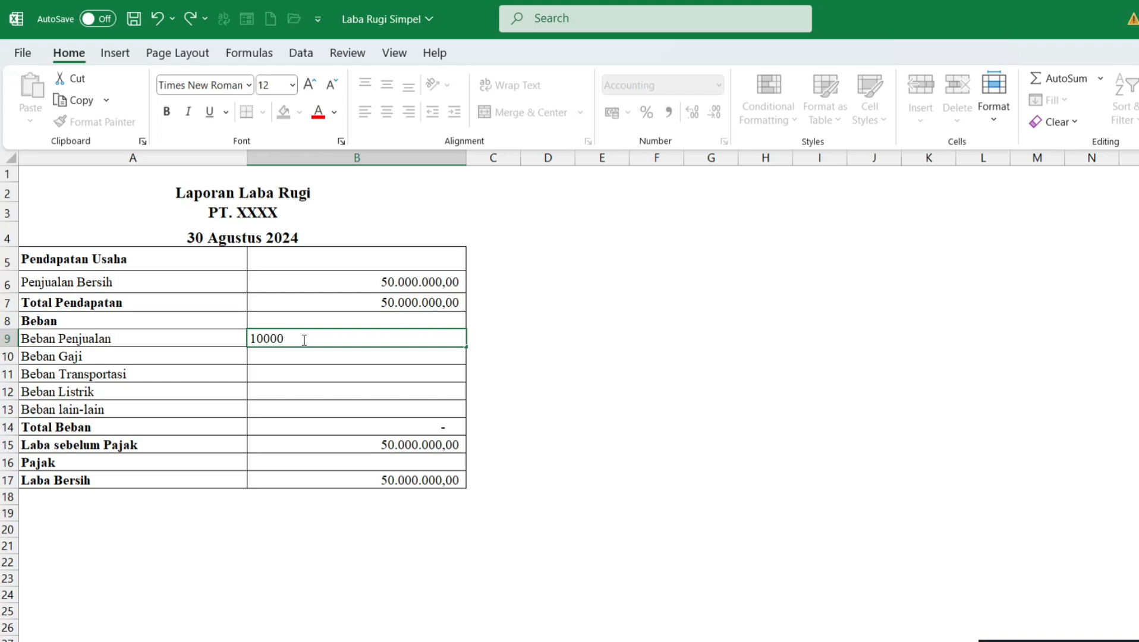
key("Return")
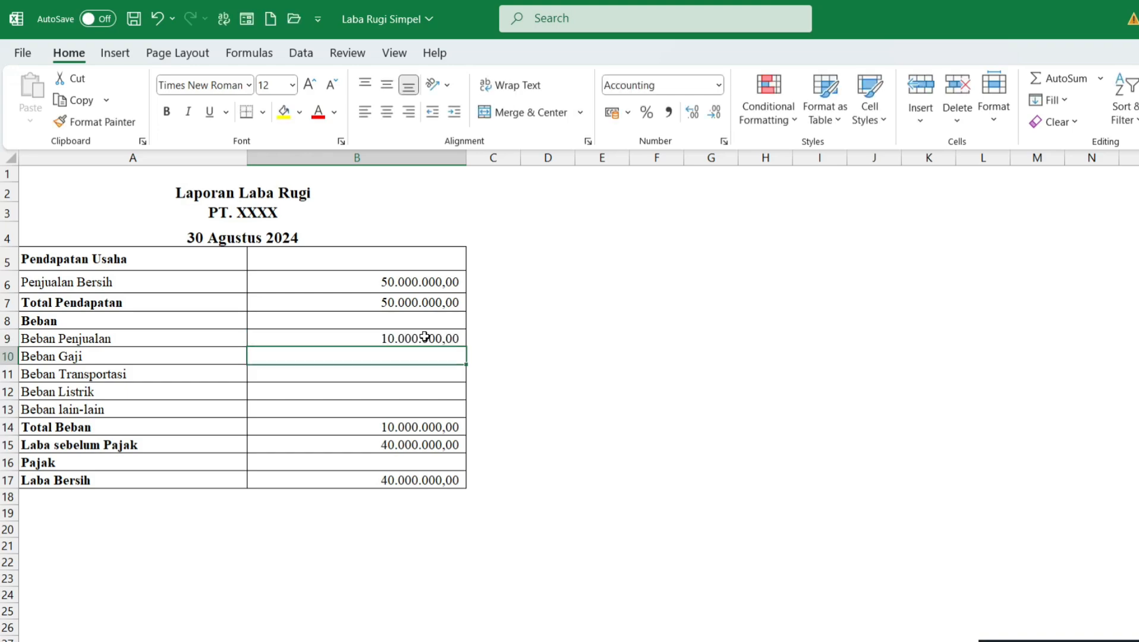
Step: Enter 8000000 as the Beban Gaji amount
left_click(99, 357)
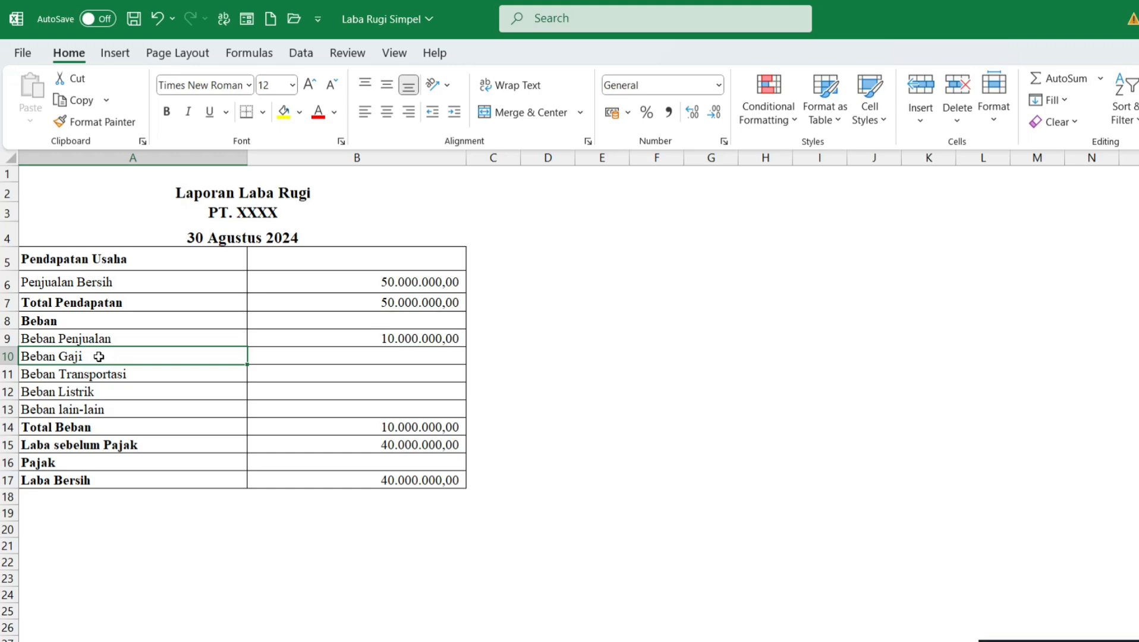
left_click(421, 356)
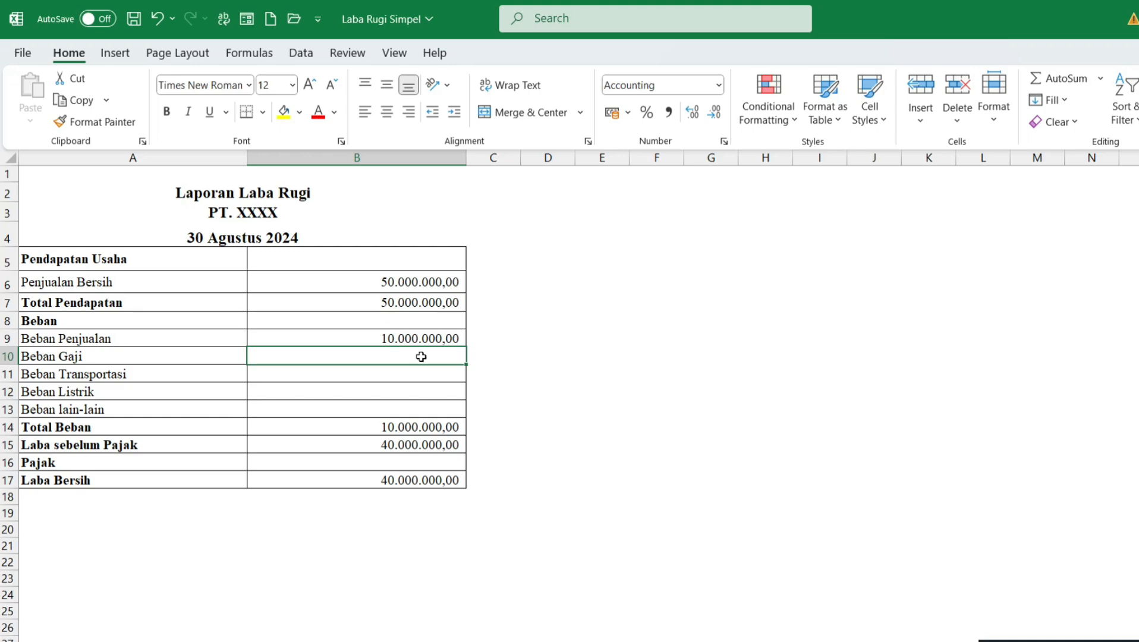
type("8.000.0")
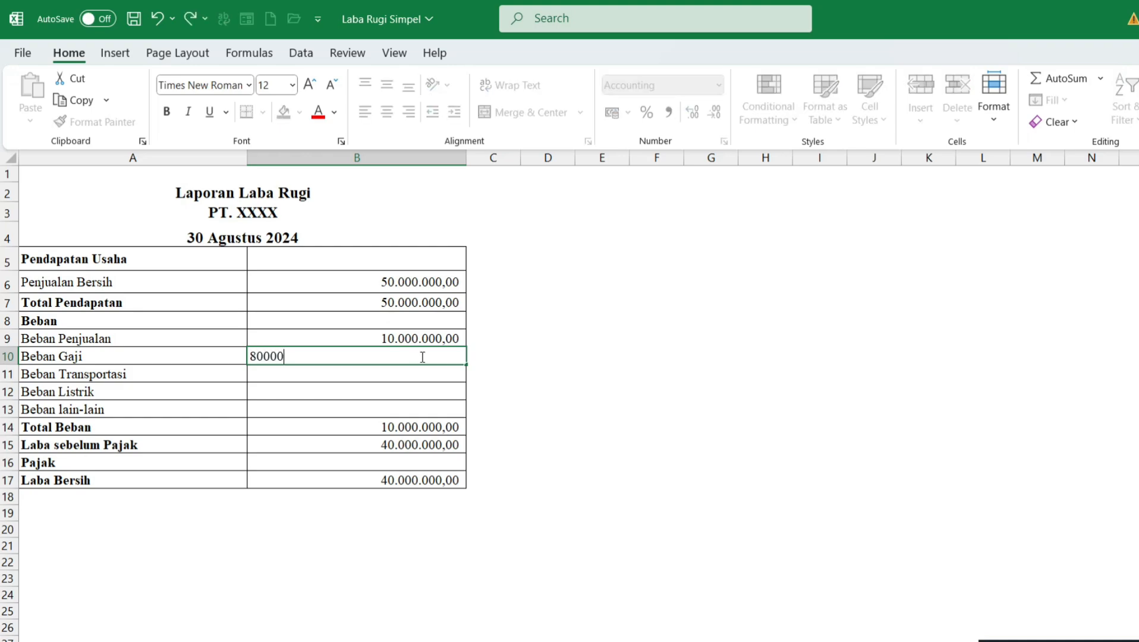
type("00")
key("Return")
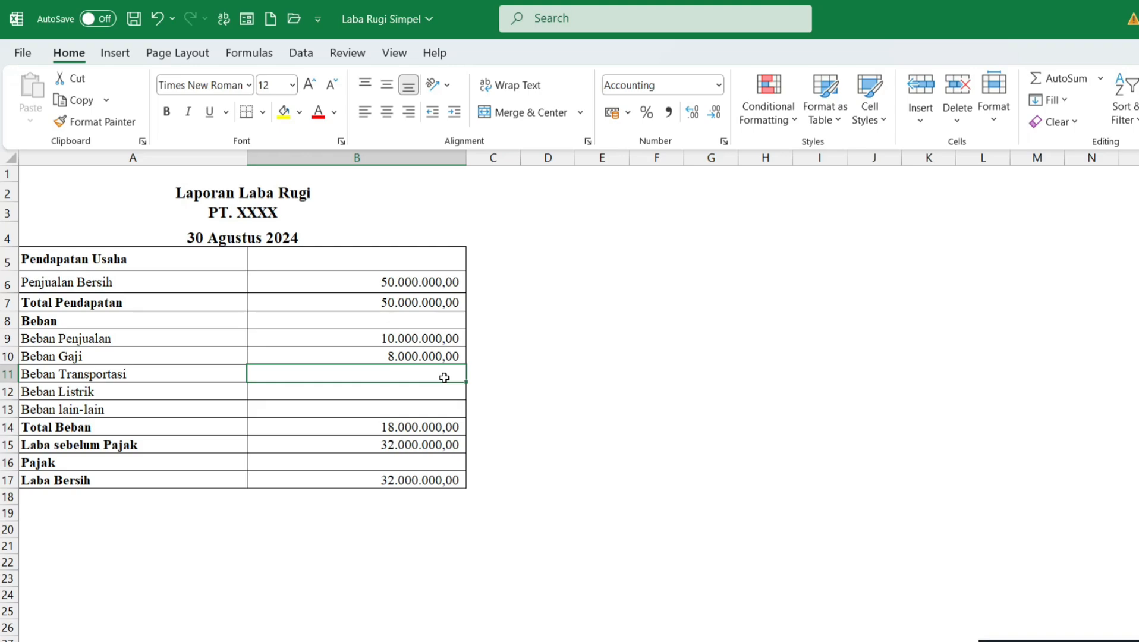
Step: Fill in the Beban Transportasi amount and correct it to 1000000
type("10.00")
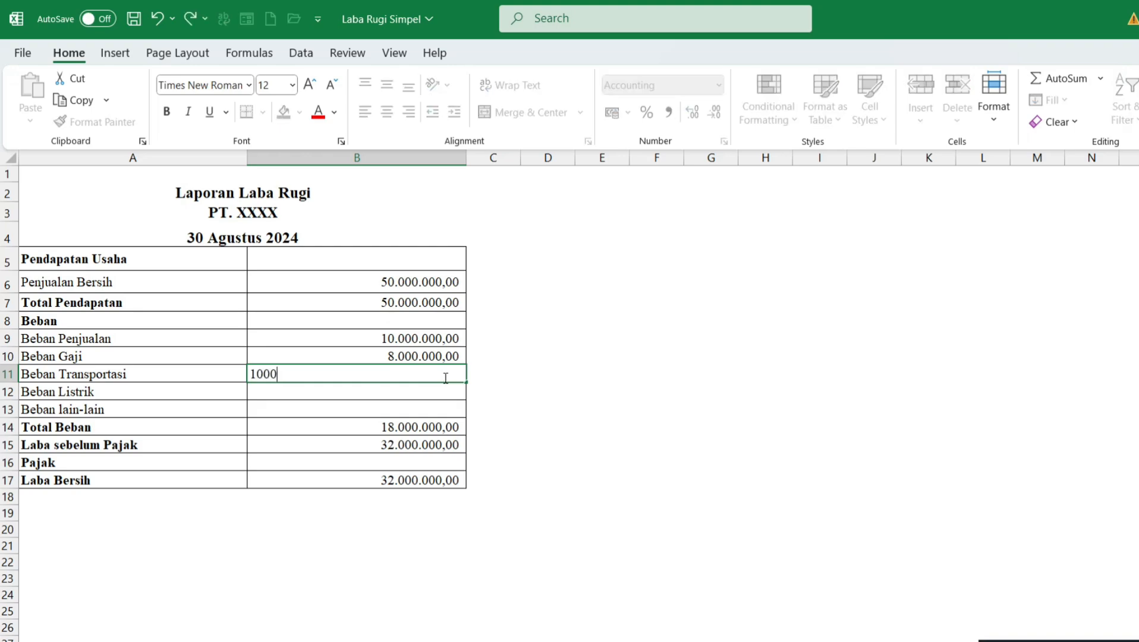
type("0.")
type("0000")
key("Return")
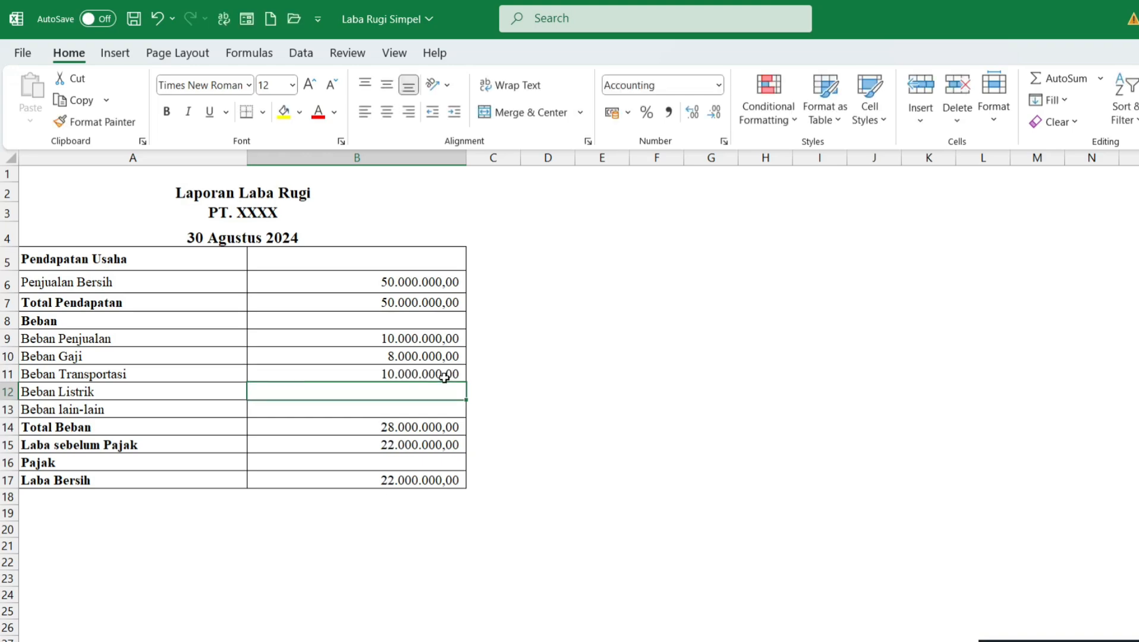
double_click(444, 377)
key("BackSpace")
key("Return")
Step: Enter 1000000 for Beban Listrik and 3000000 for Beban lain-lain
type("10000000")
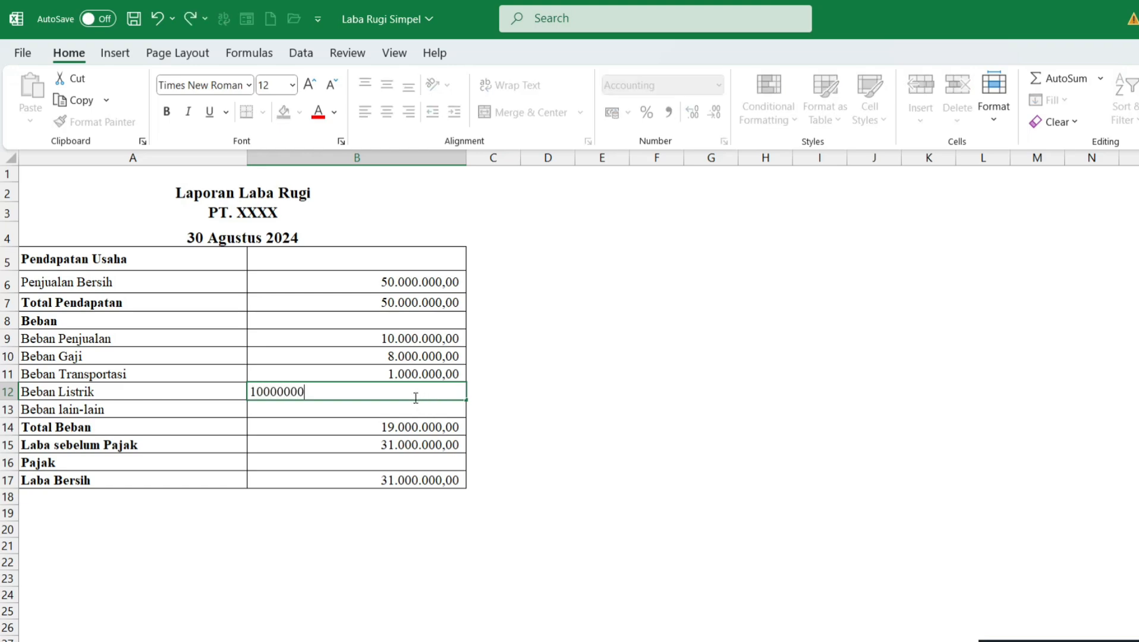
key("BackSpace")
key("Return")
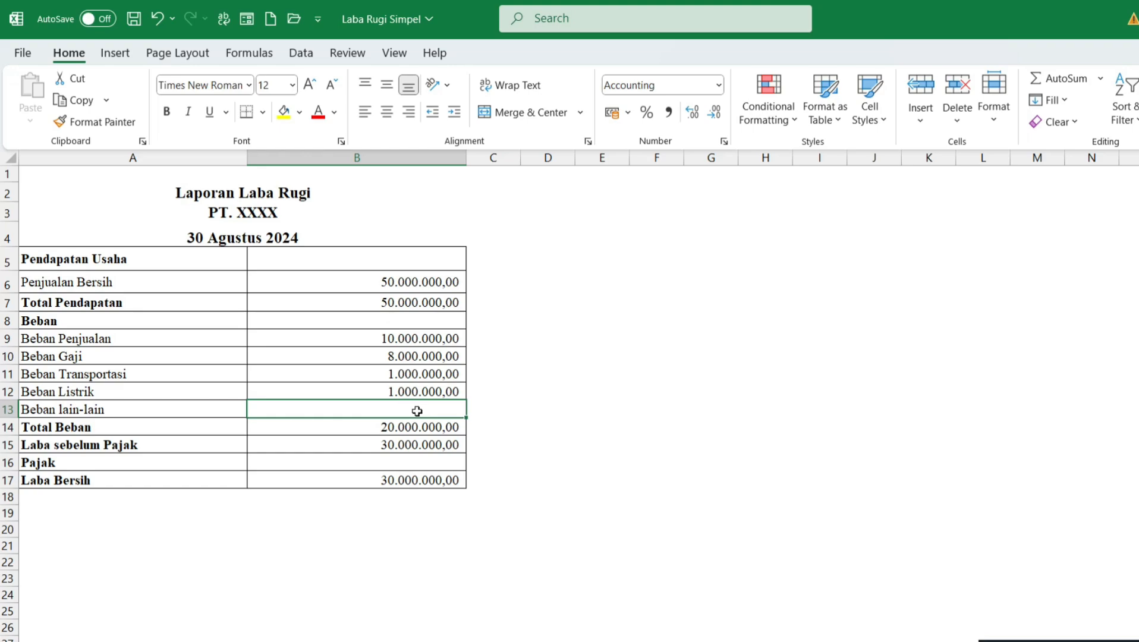
type("3000000")
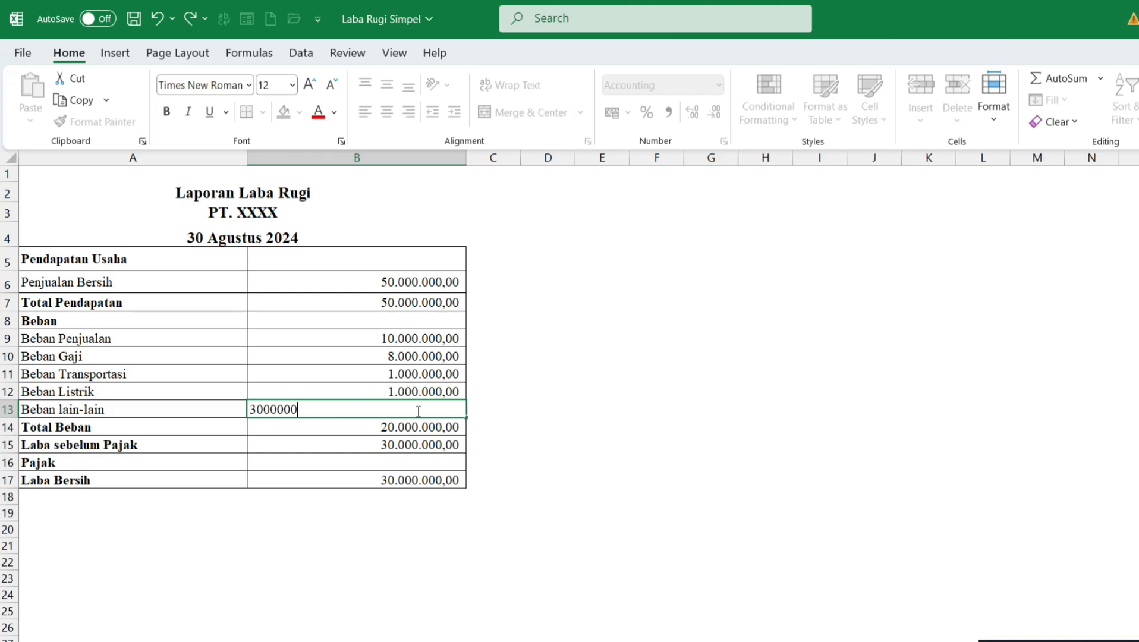
key("Return")
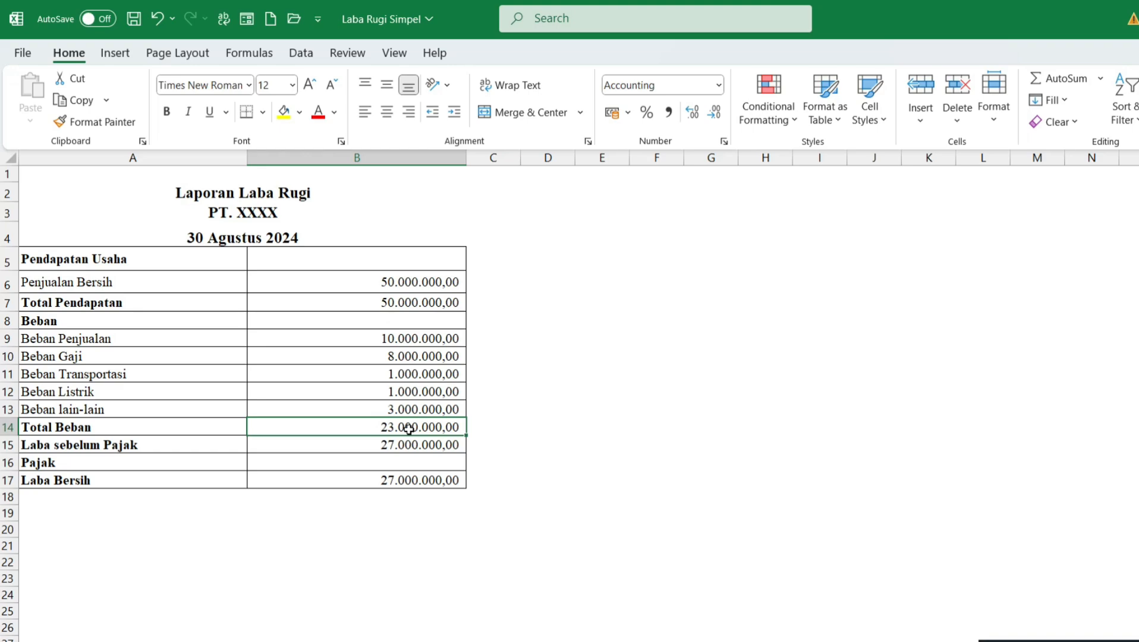
Step: Inspect the formula behind Total Beban and locate the Total Pendapatan amount
double_click(409, 428)
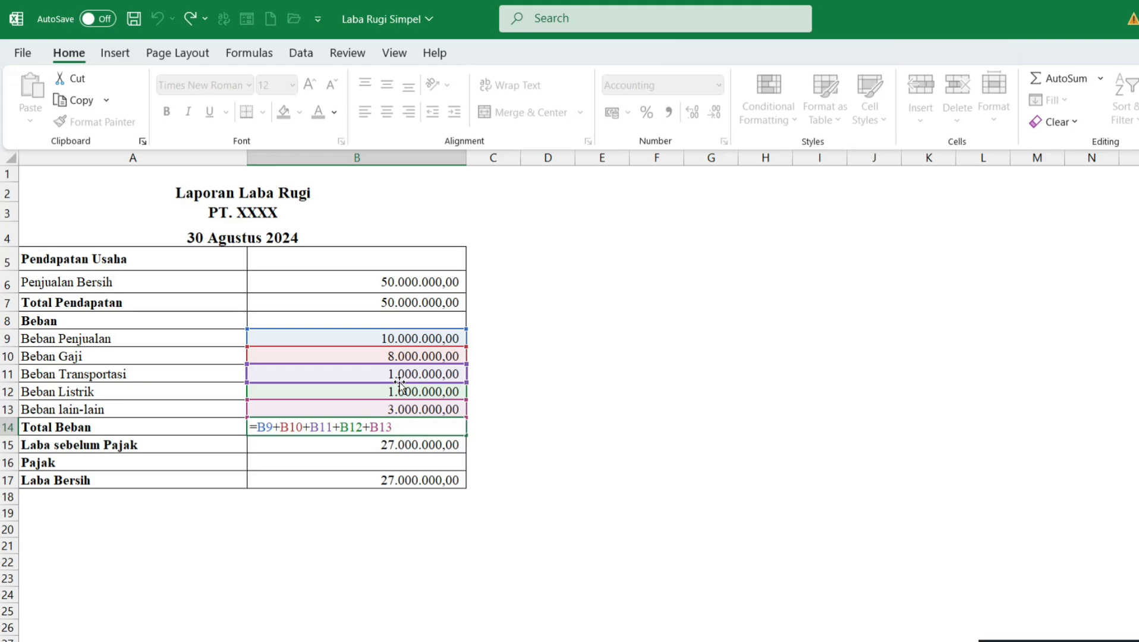
key("Return")
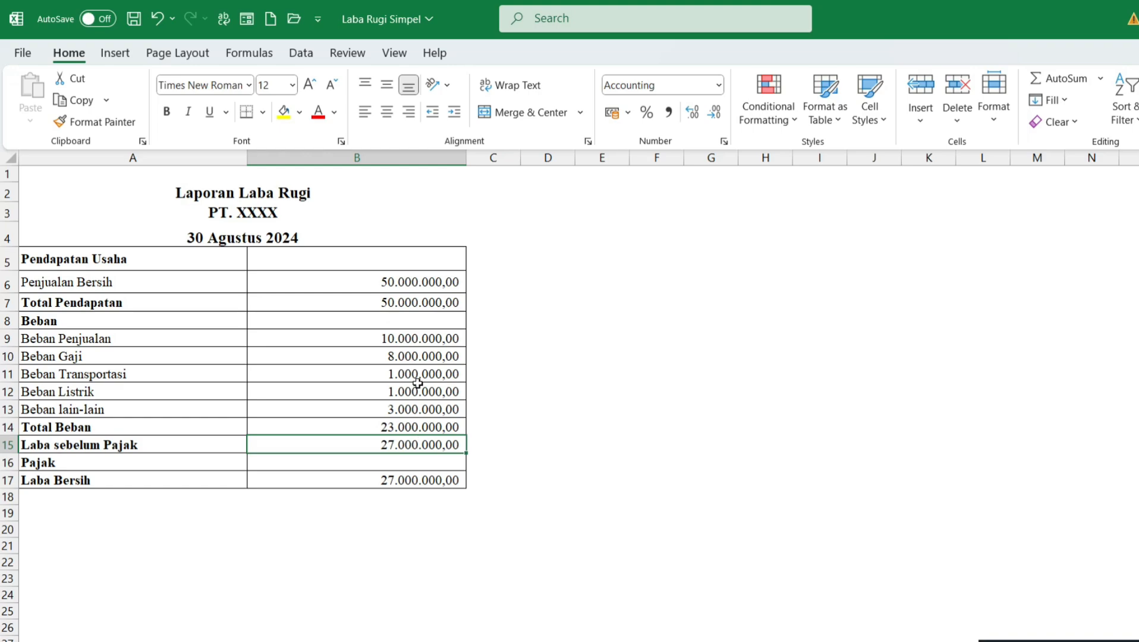
left_click(397, 300)
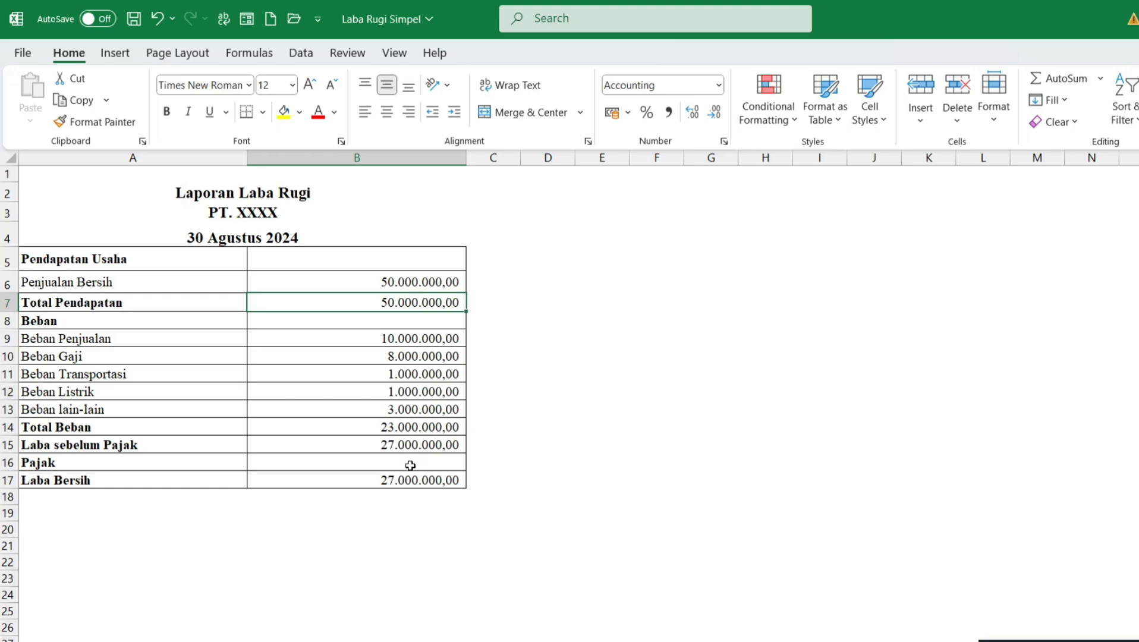
Step: Calculate Laba sebelum Pajak in B15 as total revenue minus total expenses with the formula =B7-B14
left_click(412, 445)
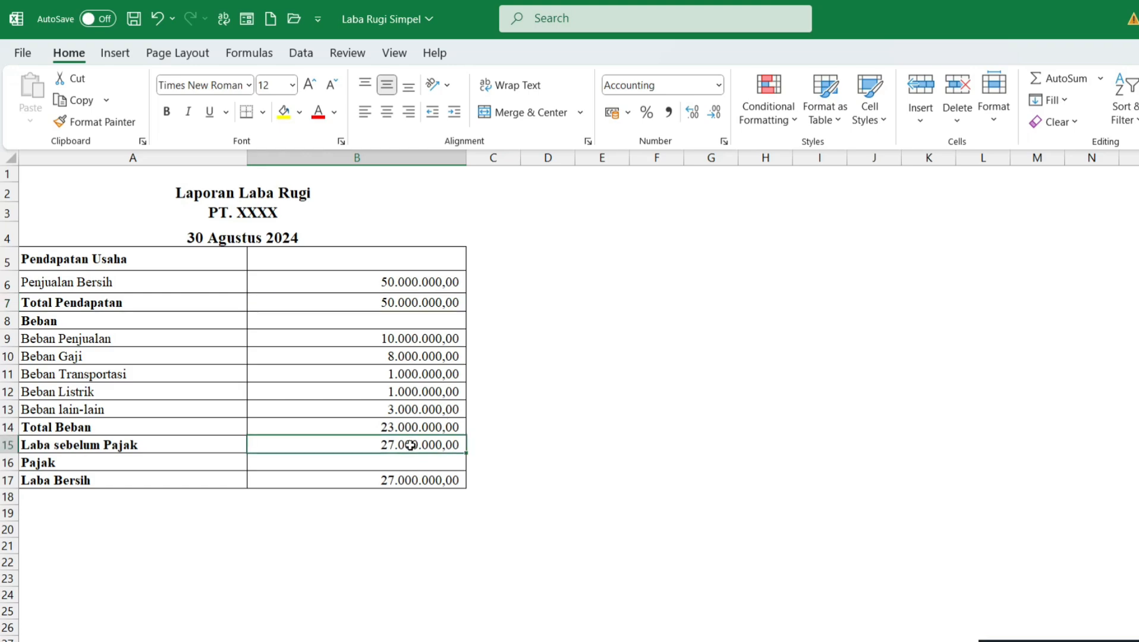
type("=B7-B14")
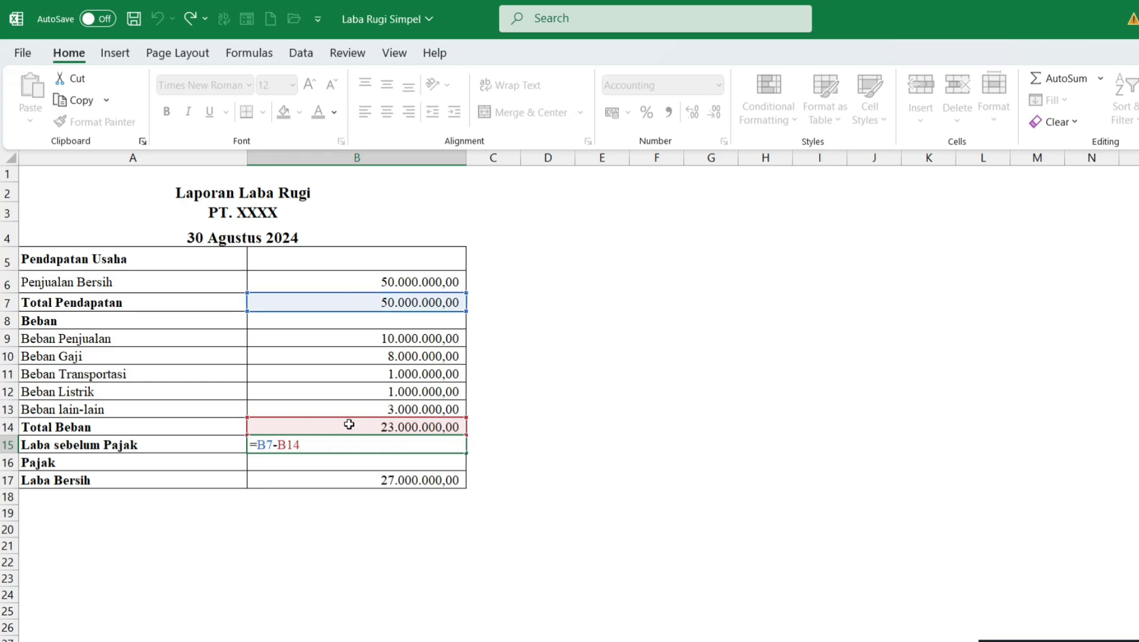
key("Return")
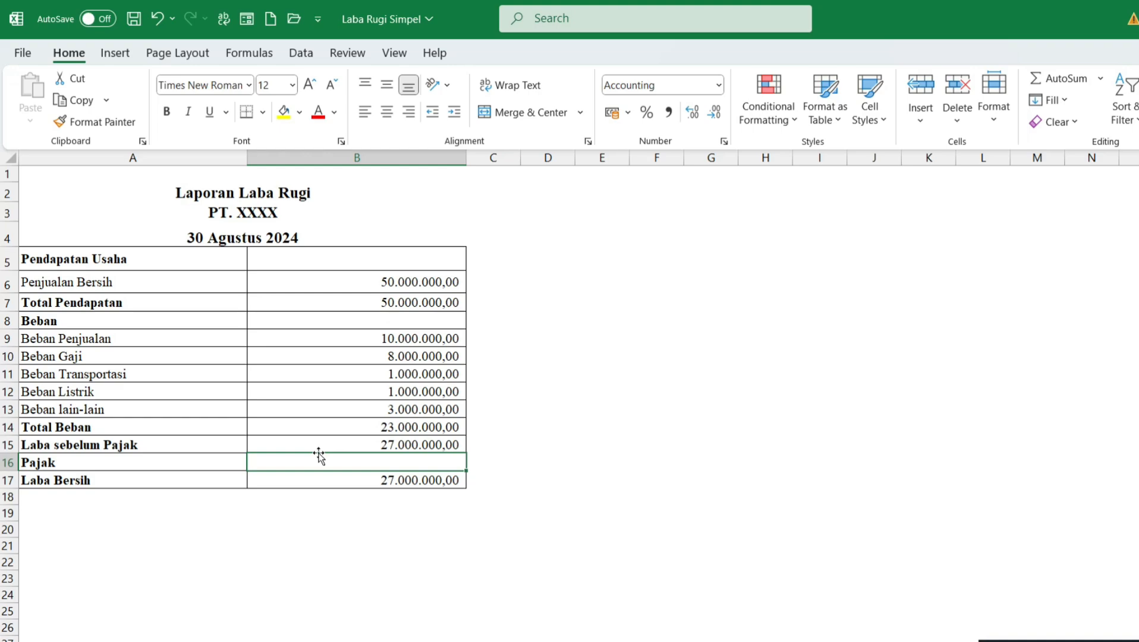
Step: Enter 3000000 as the Pajak amount
type("3")
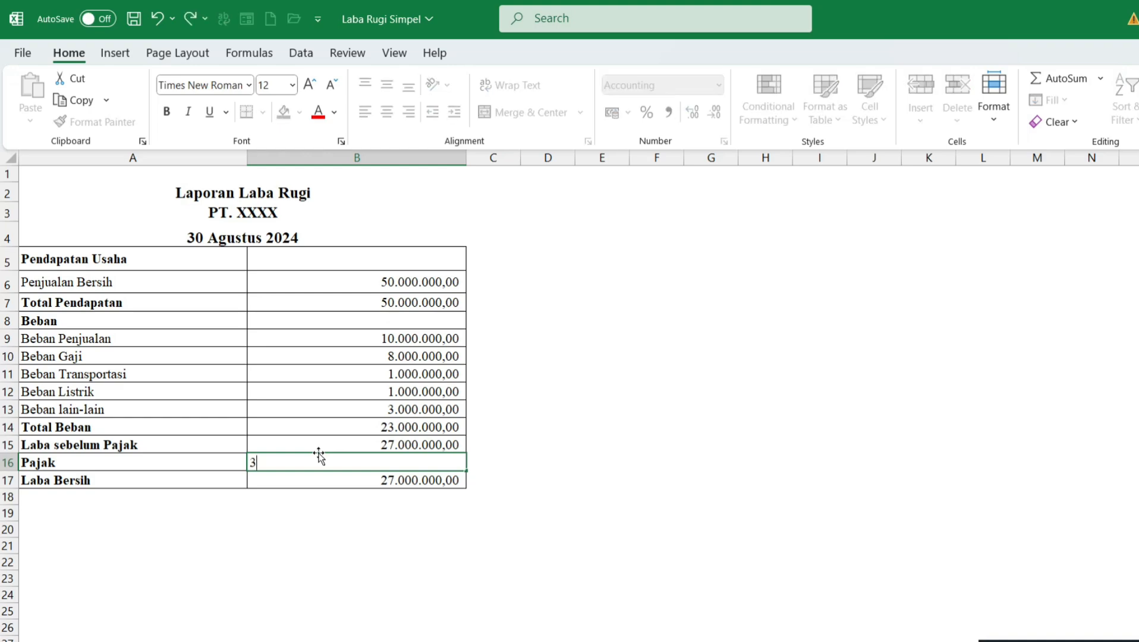
type(".000.000")
key("Return")
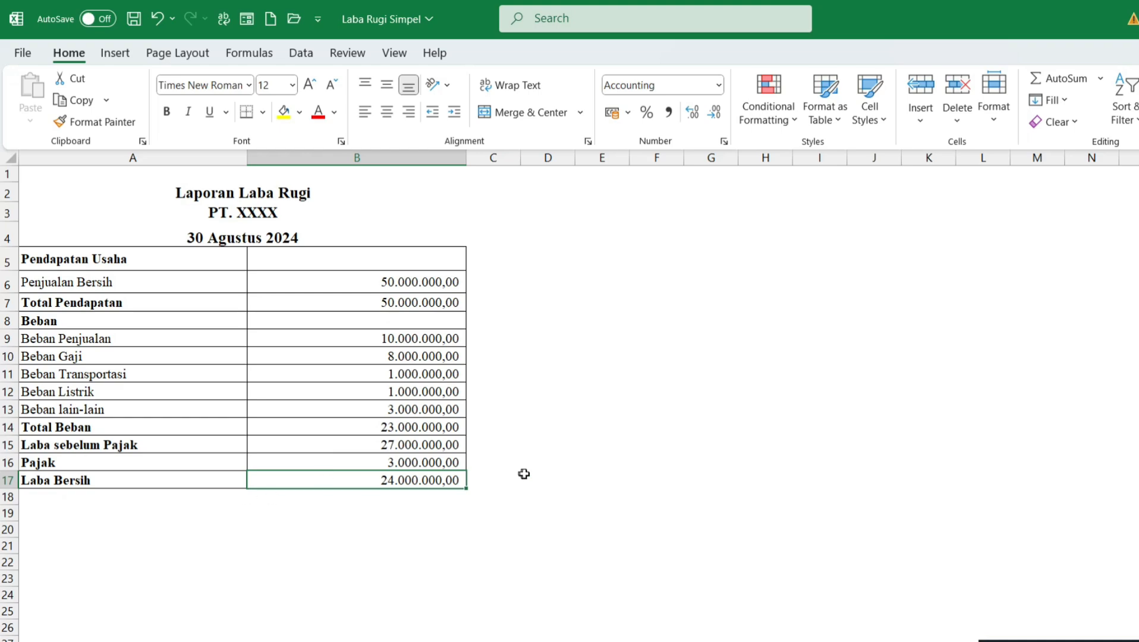
Step: Inspect the formula behind Laba Bersih in B17, then leave the table without altering it
left_click(433, 480)
double_click(421, 480)
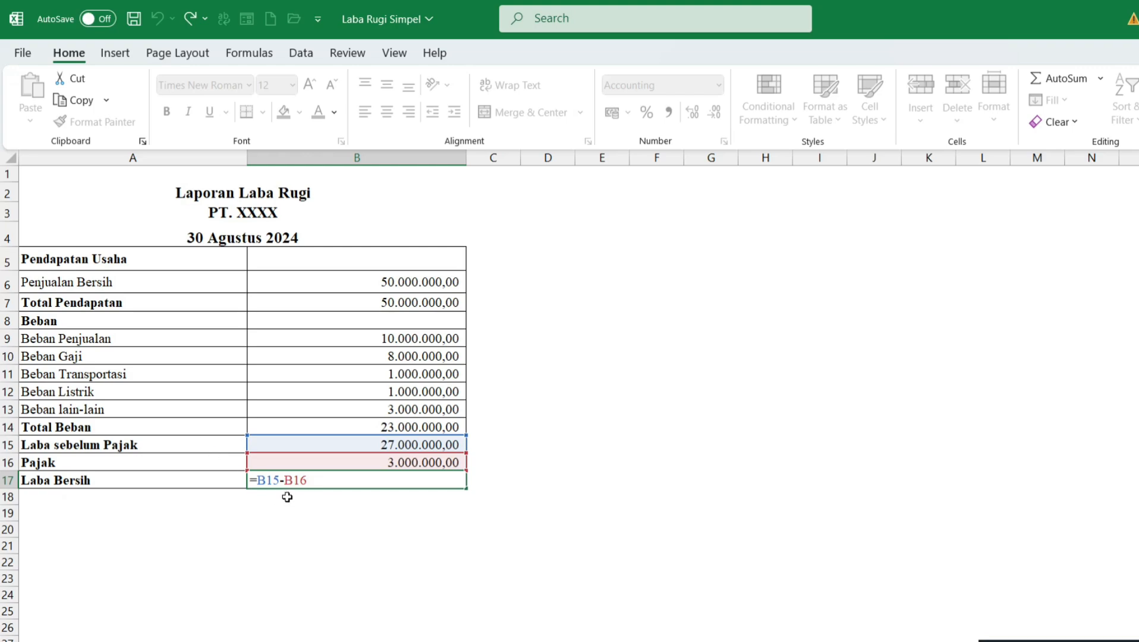
key("Return")
left_click(661, 484)
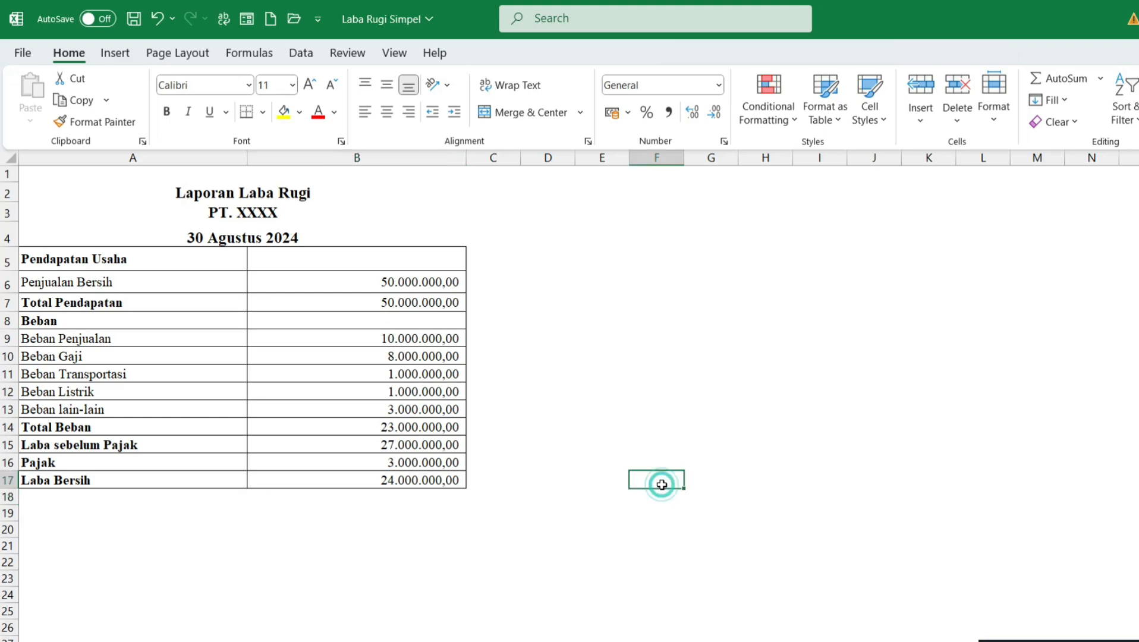